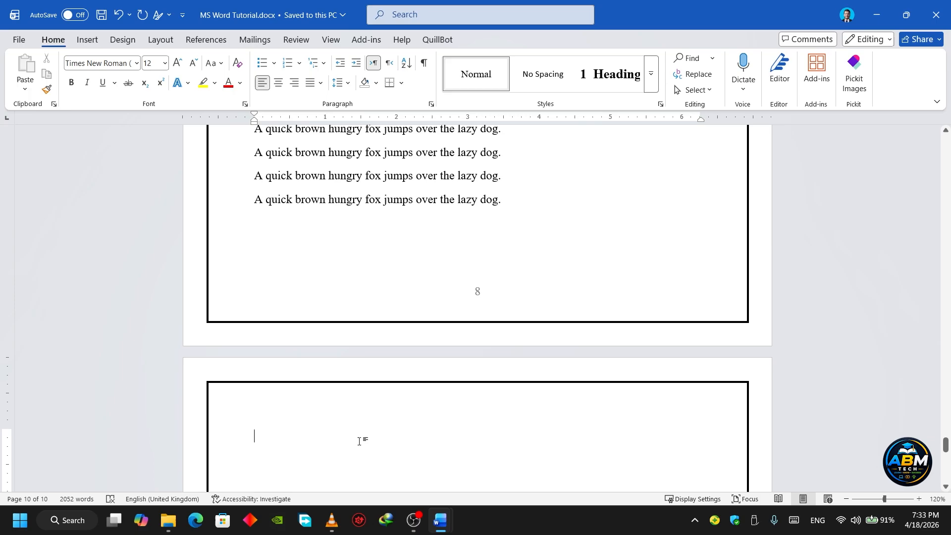
Step: Generate sample paragraphs on the blank last page with the =rand() function
left_click(359, 440)
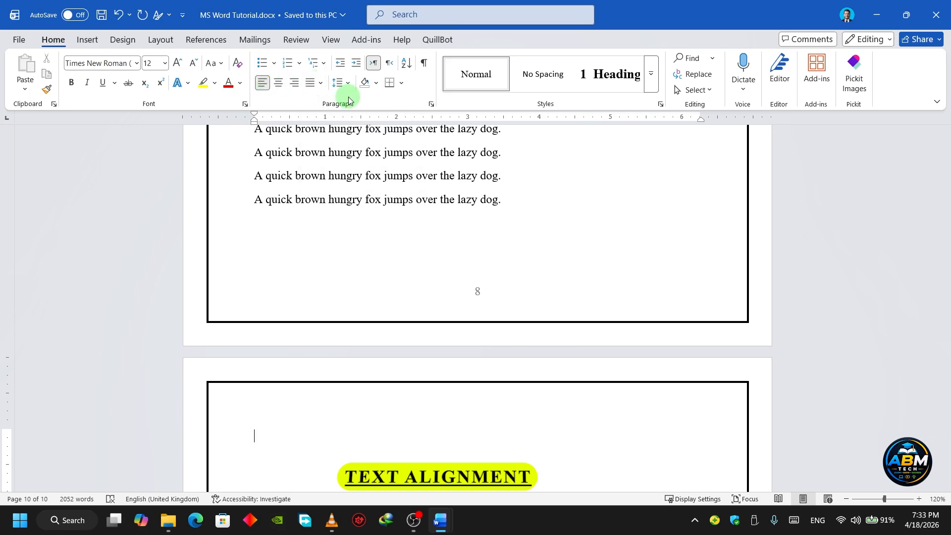
left_click(274, 426)
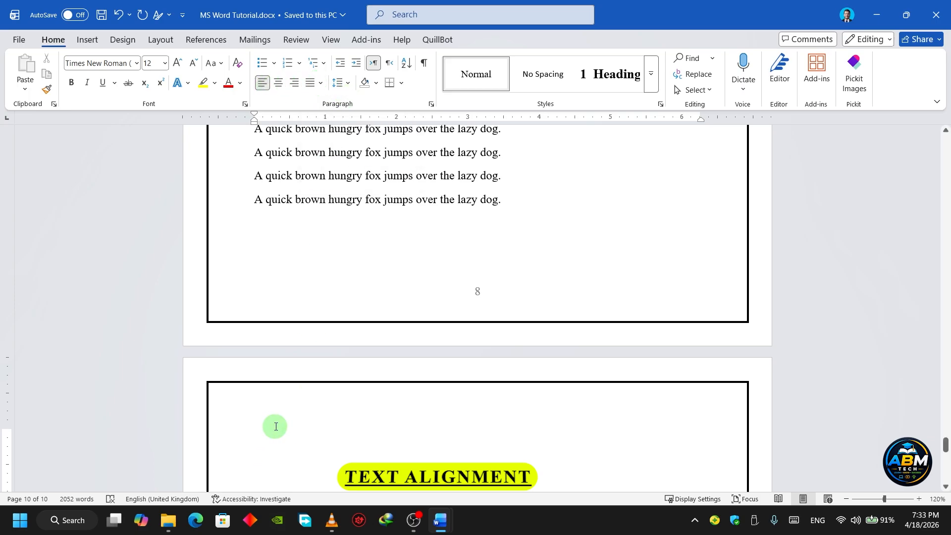
type("+")
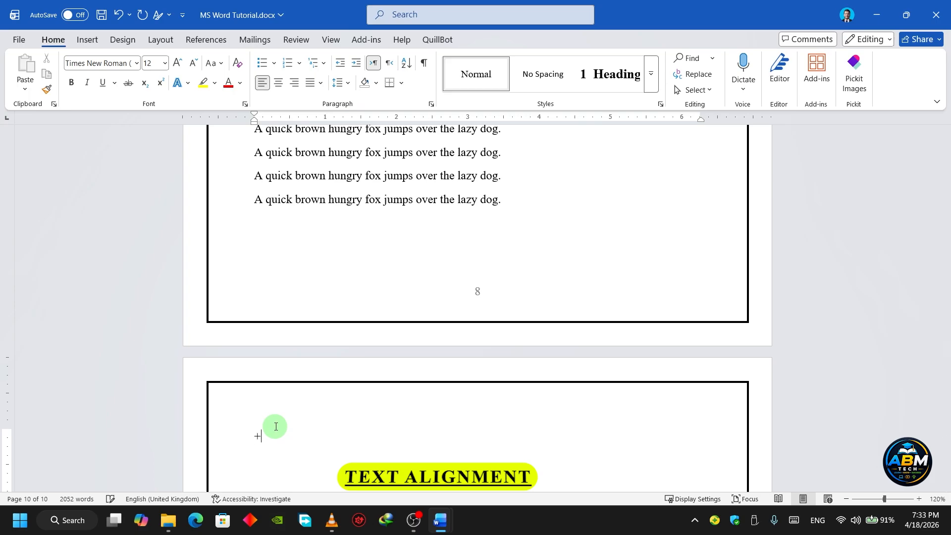
type("rand")
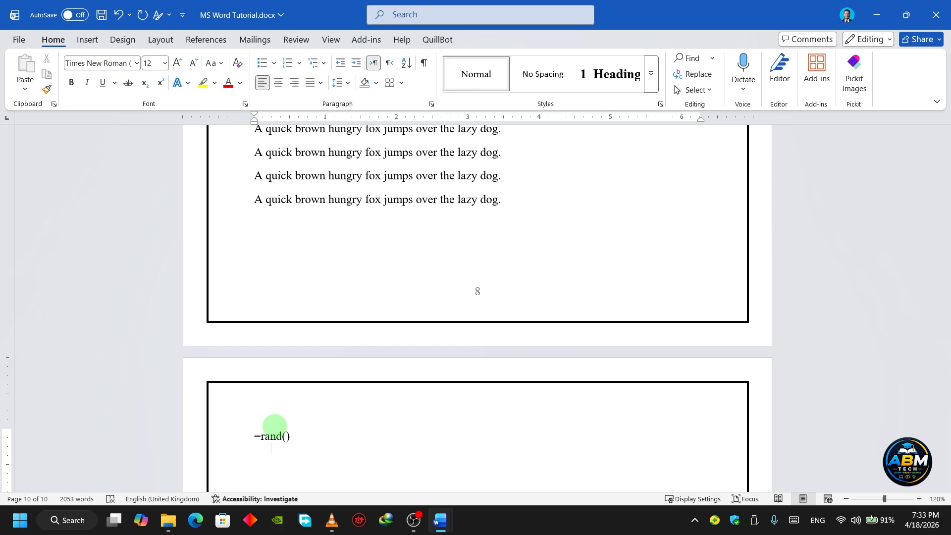
type("()")
key("Return")
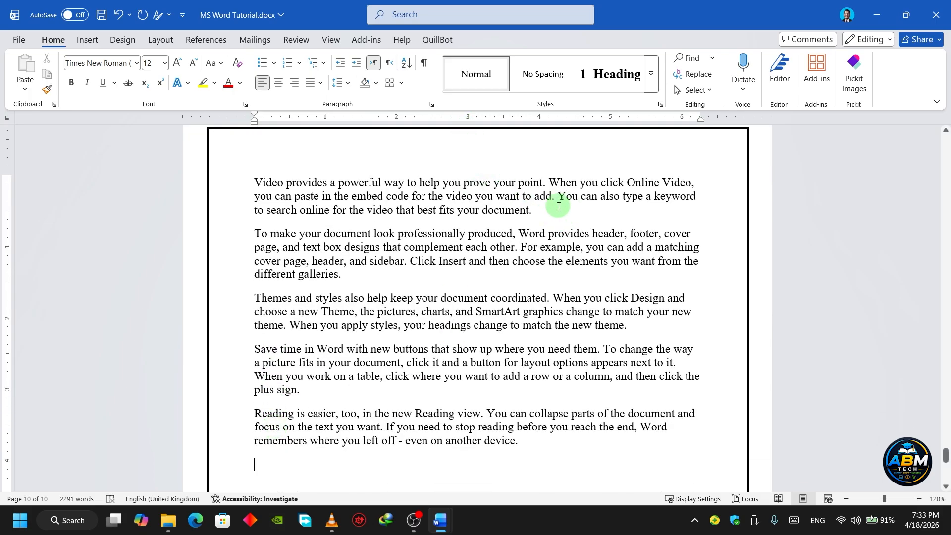
Step: Examine the first sample paragraph's left alignment and look through the document back to its cover page
left_click(450, 209)
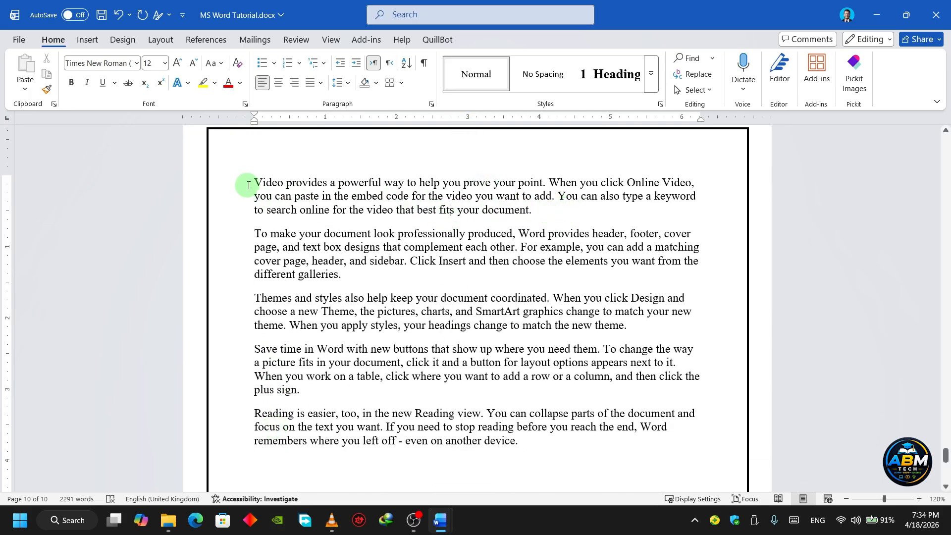
left_click_drag(240, 187, 246, 208)
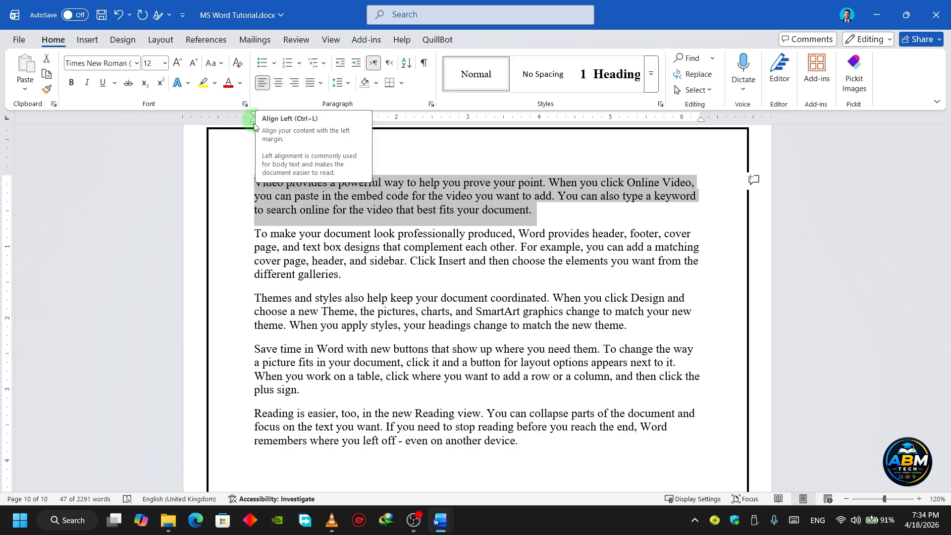
left_click(247, 197)
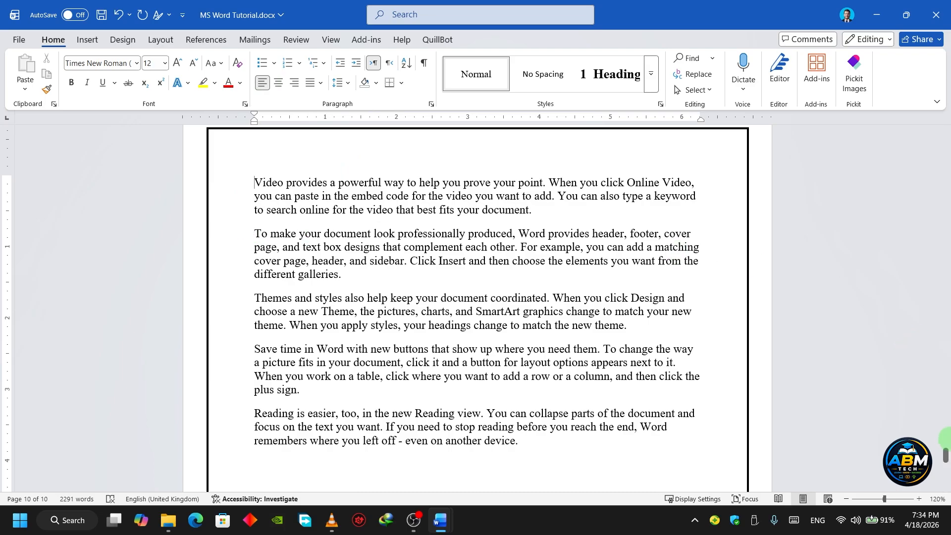
left_click_drag(946, 456, 924, 141)
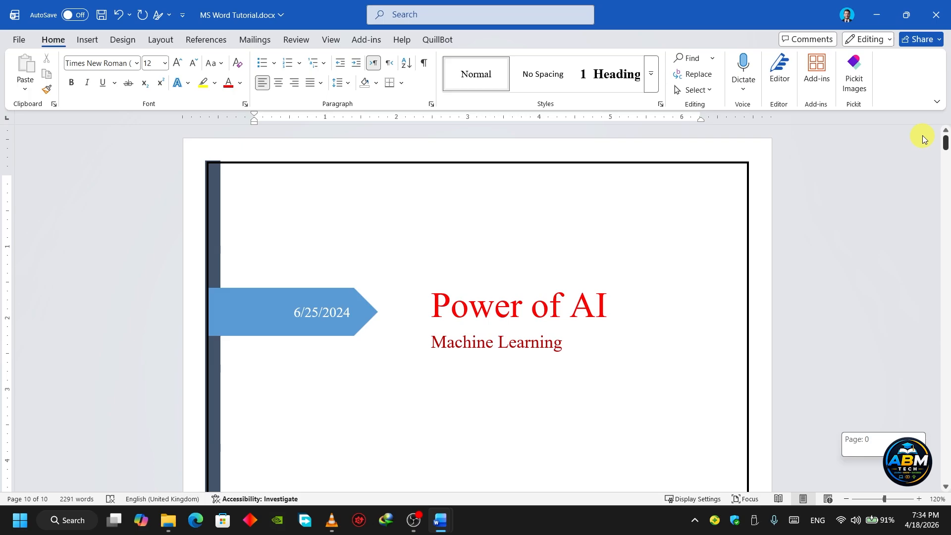
left_click_drag(922, 135, 945, 451)
Step: Add two heading lines, "Chapter 01" and "Introduction", above the first sample paragraph
left_click(270, 254)
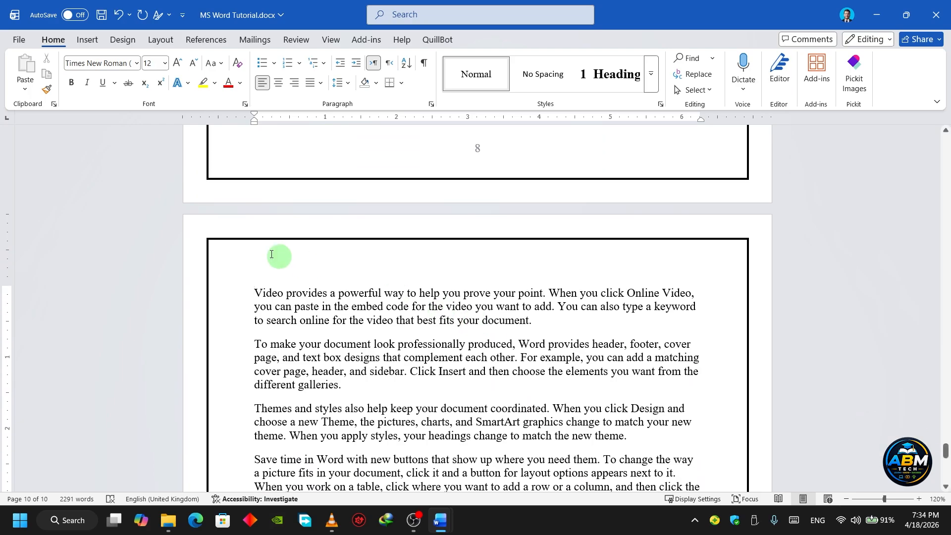
left_click(254, 293)
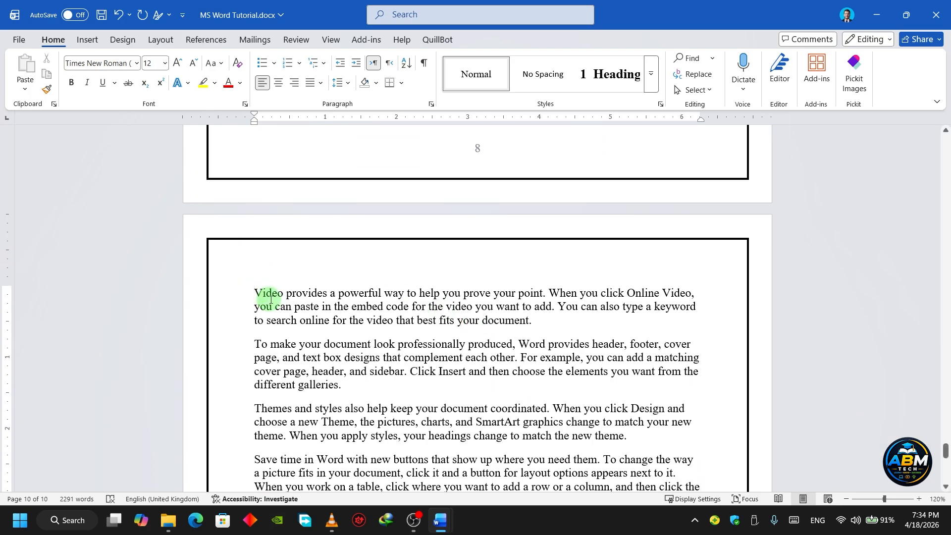
key("Return")
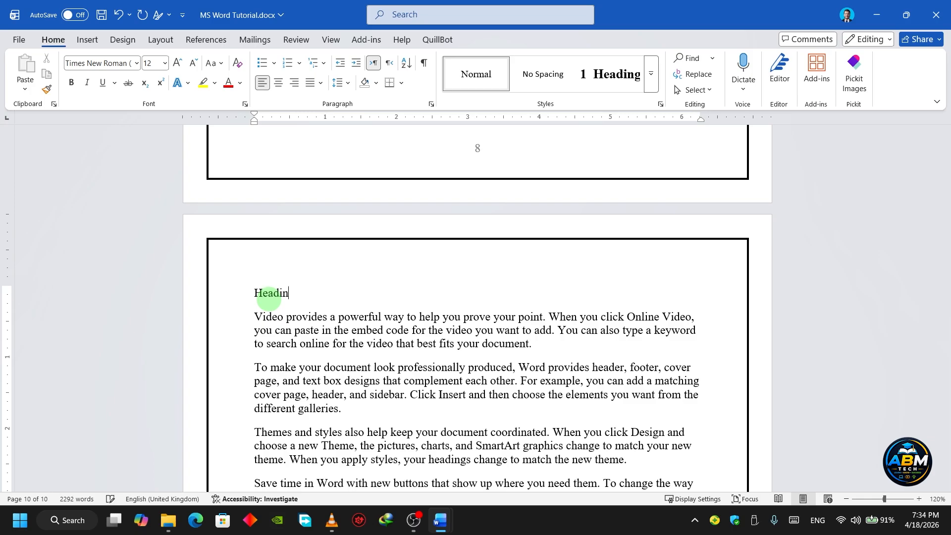
type("Heading")
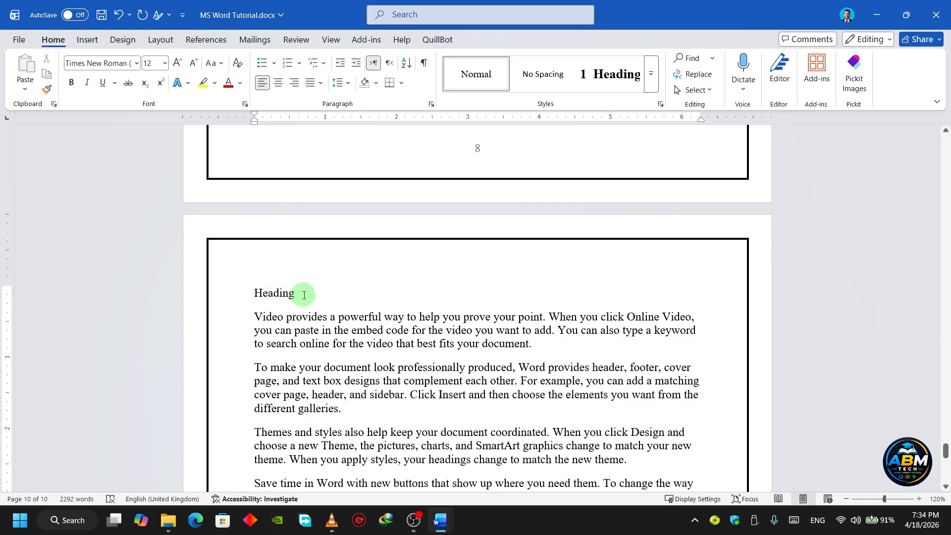
left_click_drag(303, 295, 253, 295)
type("Chapter 01")
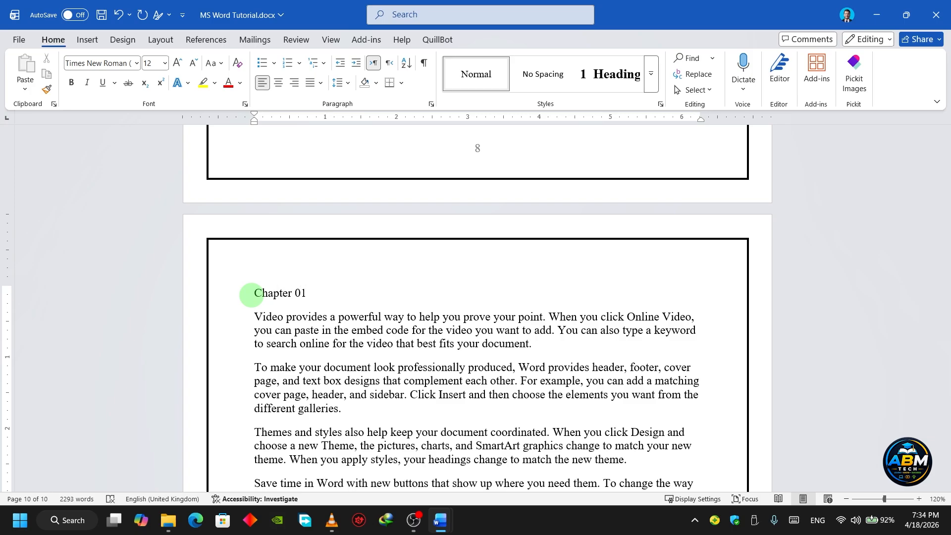
key("Return")
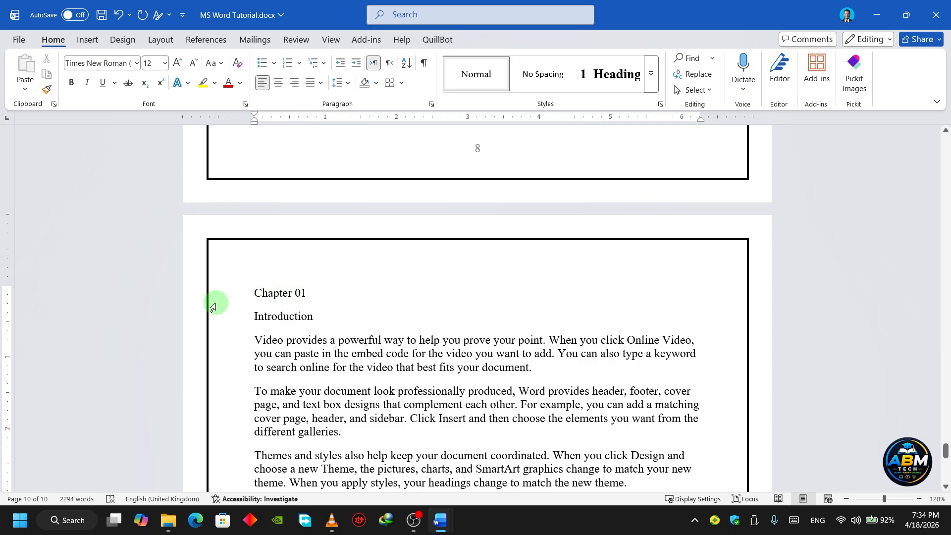
Step: Centre the "Chapter 01" and "Introduction" lines and make them bold at 18 pt
left_click_drag(224, 300, 223, 313)
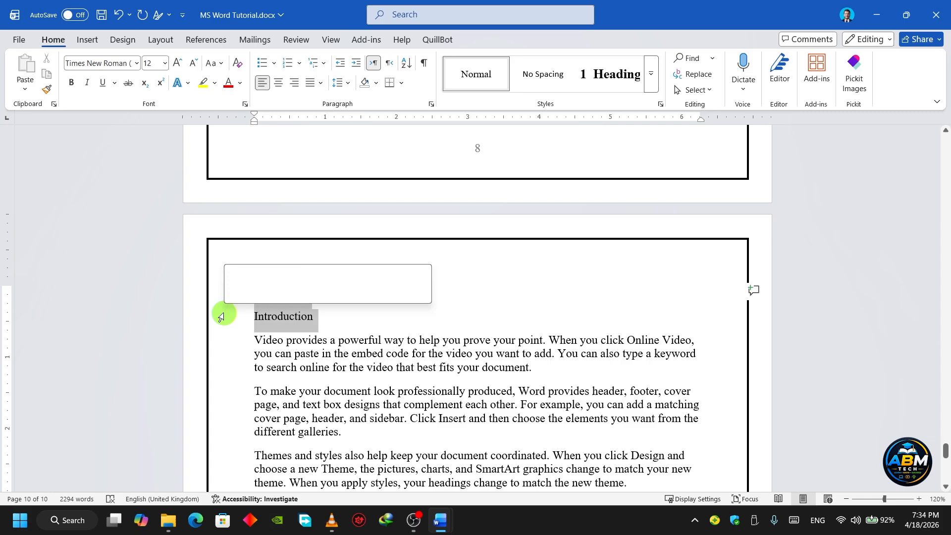
left_click(277, 83)
left_click(72, 84)
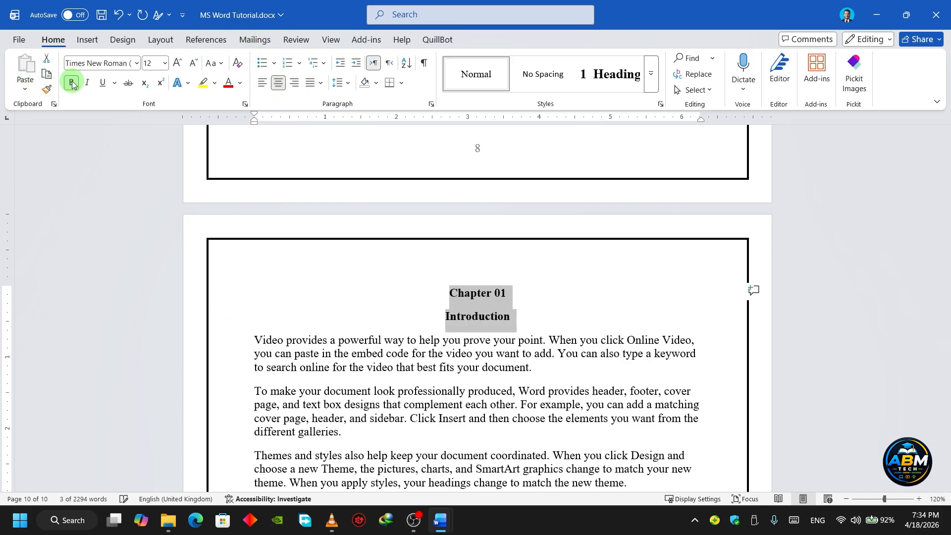
left_click(178, 63)
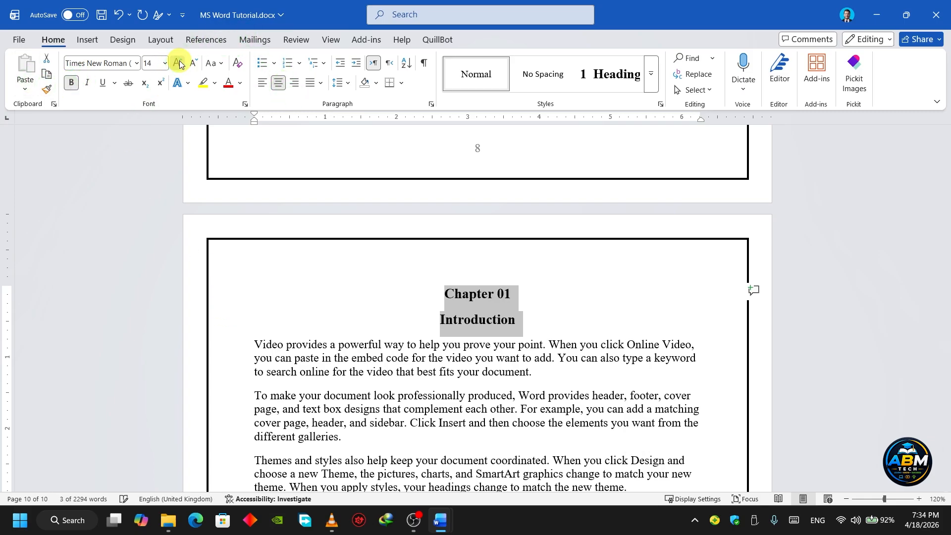
left_click(179, 63)
left_click(178, 63)
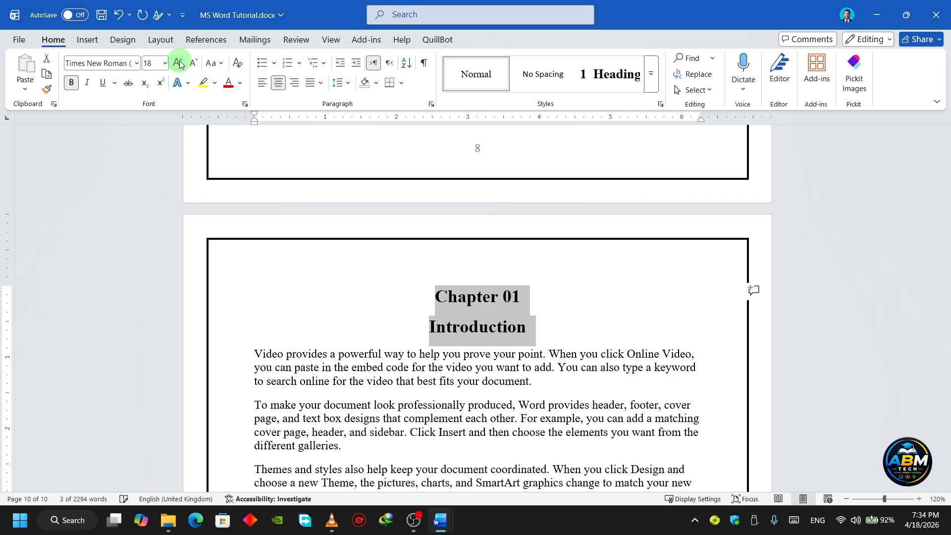
left_click(488, 326)
Step: Merge the paragraph starting "To make your document look" into the first paragraph under "Introduction"
scroll(525, 344, "down", 3)
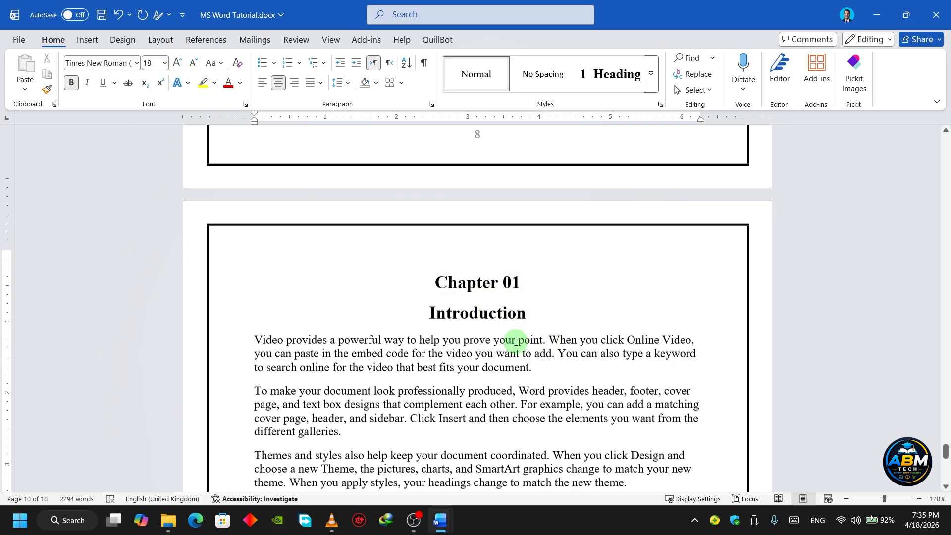
scroll(515, 339, "up", 1)
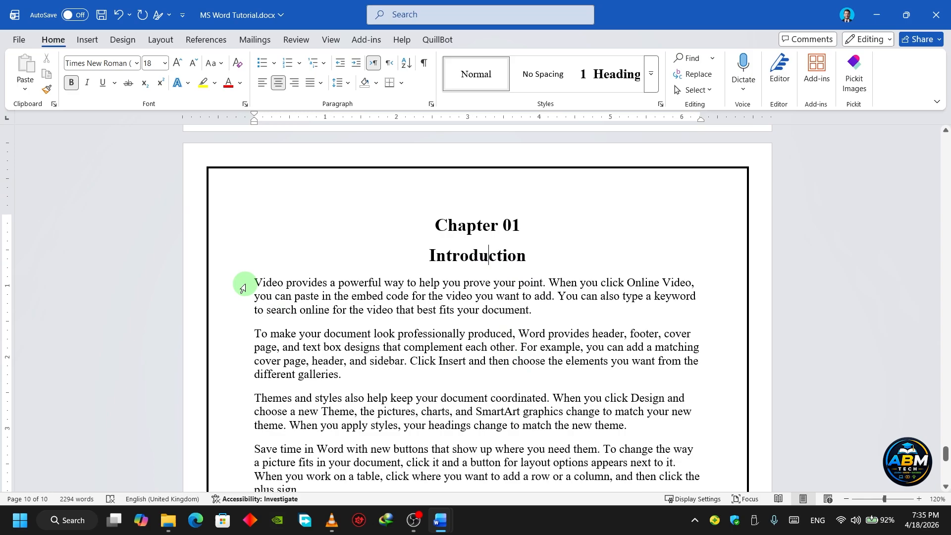
left_click_drag(243, 287, 273, 317)
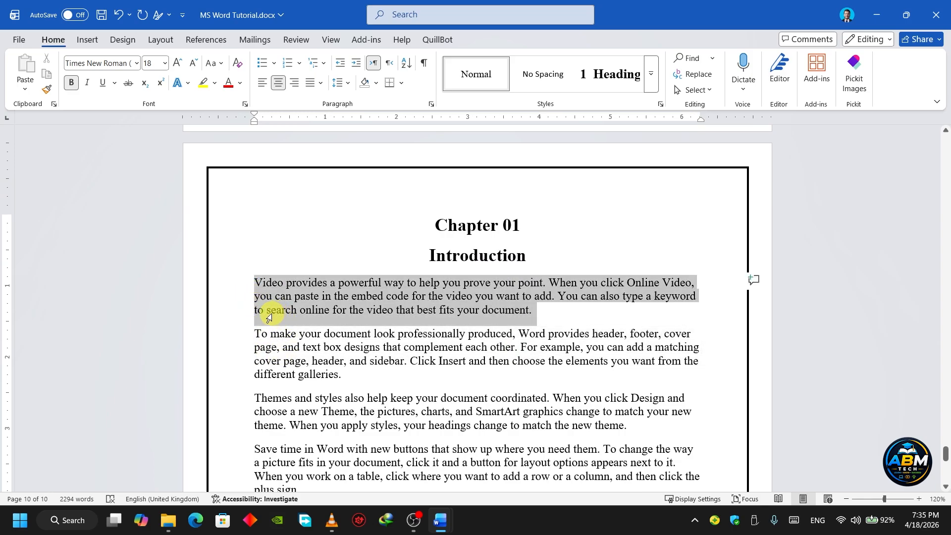
left_click(252, 330)
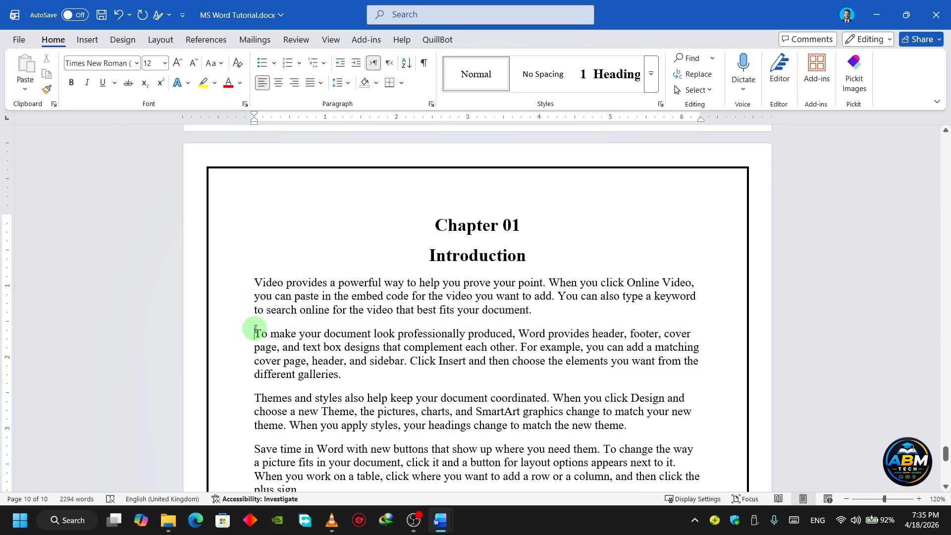
key("BackSpace")
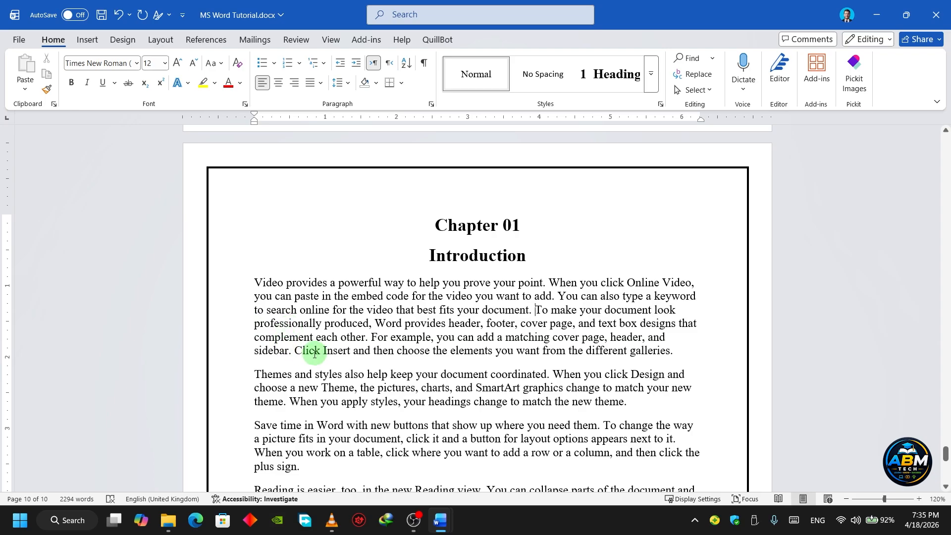
Step: Apply Justify alignment to the whole first paragraph under "Introduction", toggling it off and on again for comparison
scroll(307, 352, "down", 1)
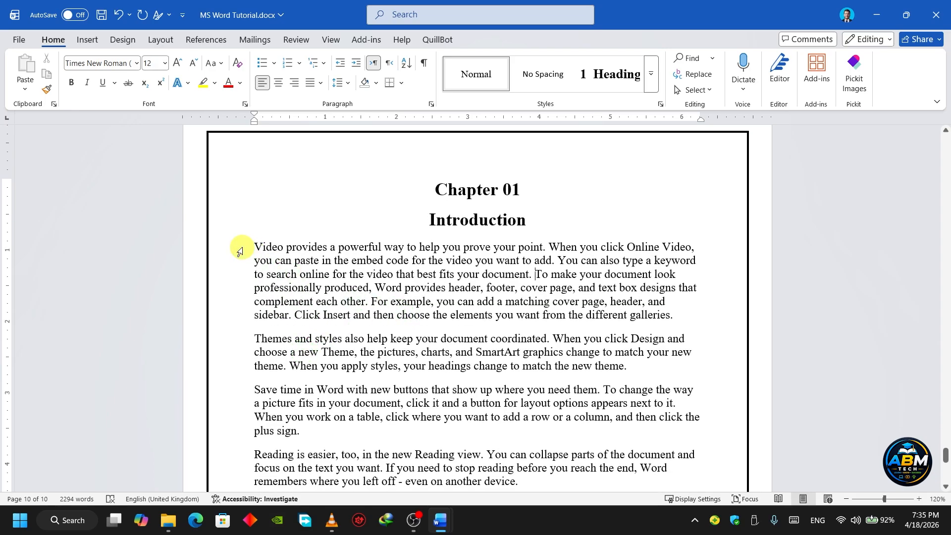
left_click_drag(240, 251, 254, 322)
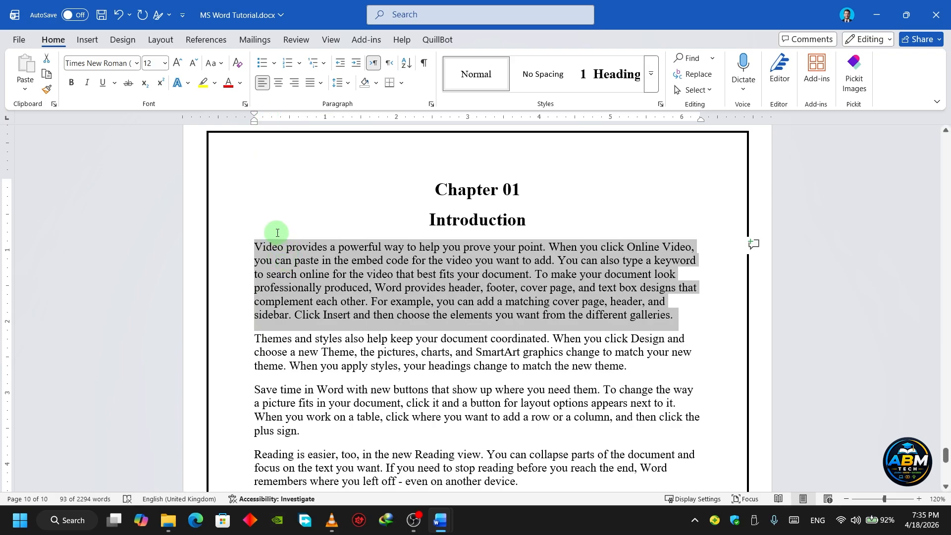
left_click_drag(246, 246, 247, 327)
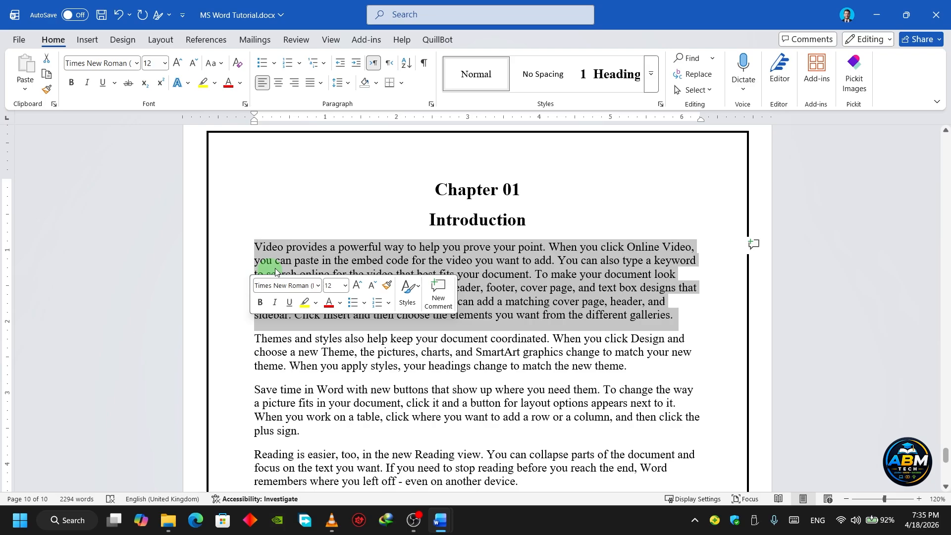
left_click(321, 86)
left_click(329, 98)
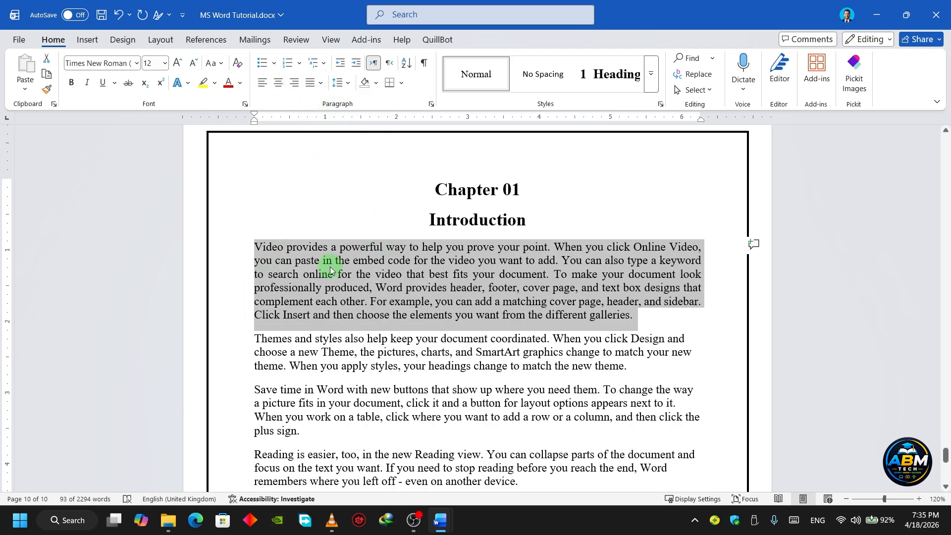
left_click(321, 84)
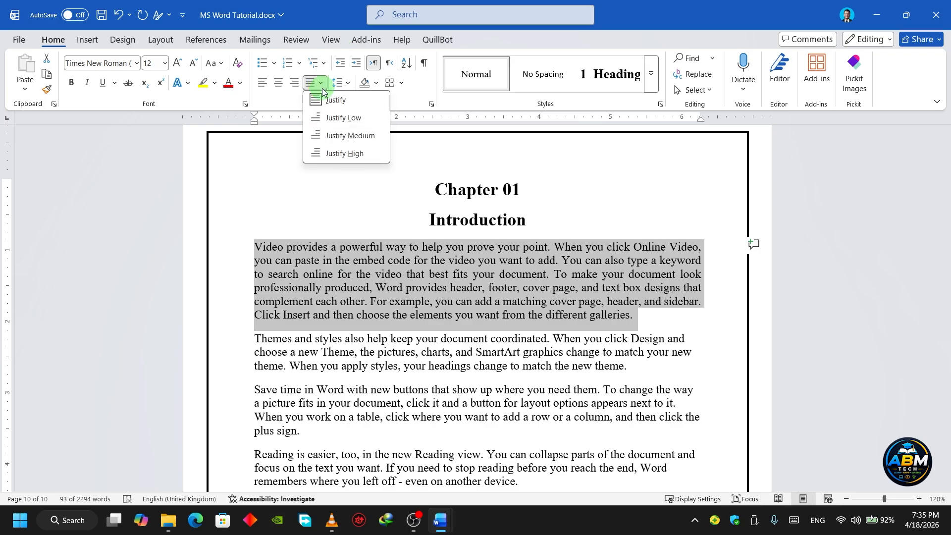
left_click(326, 97)
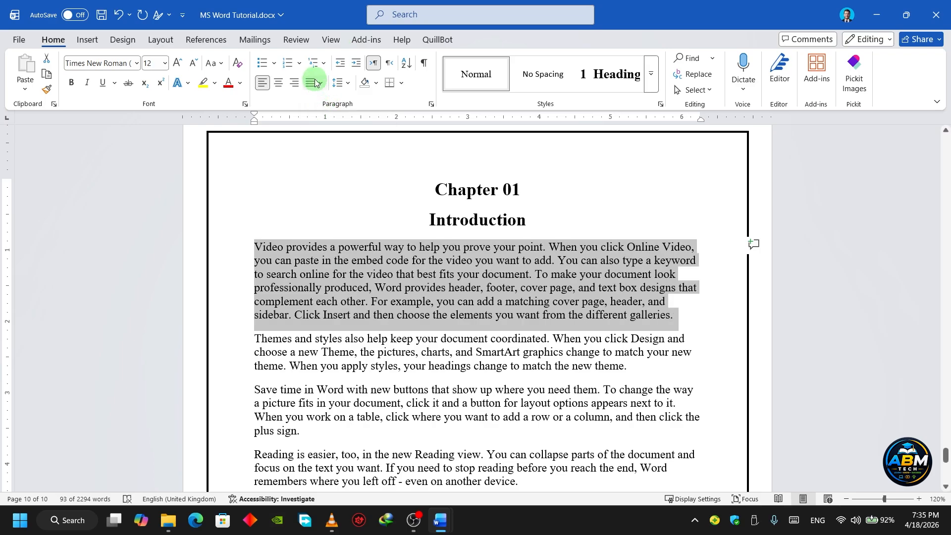
left_click(314, 83)
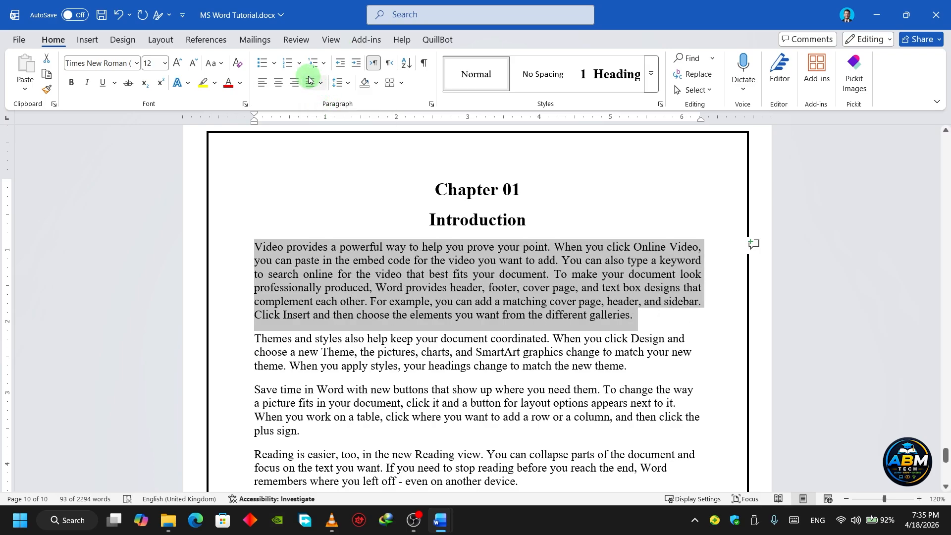
Step: Try Justify Low on the selected paragraph and finish with Justify Medium alignment
left_click(320, 85)
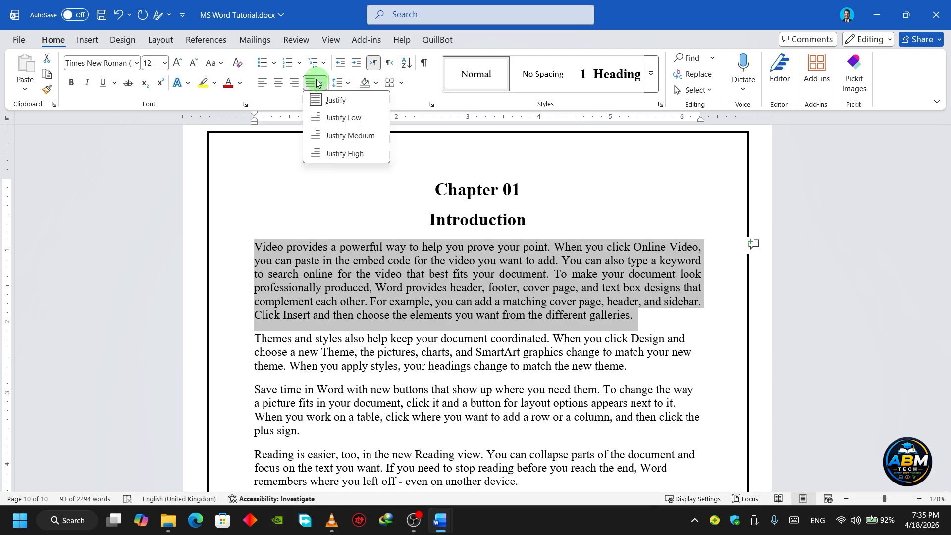
left_click(338, 119)
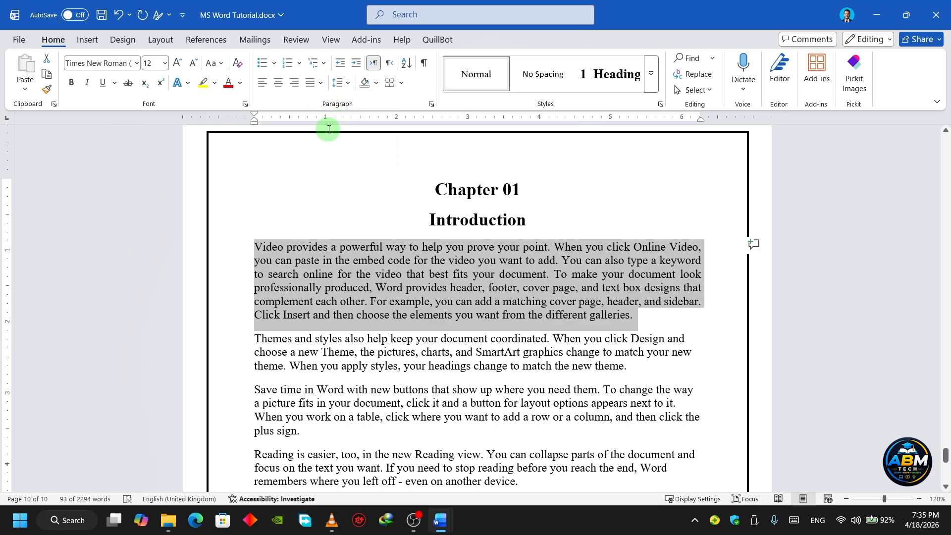
left_click(321, 83)
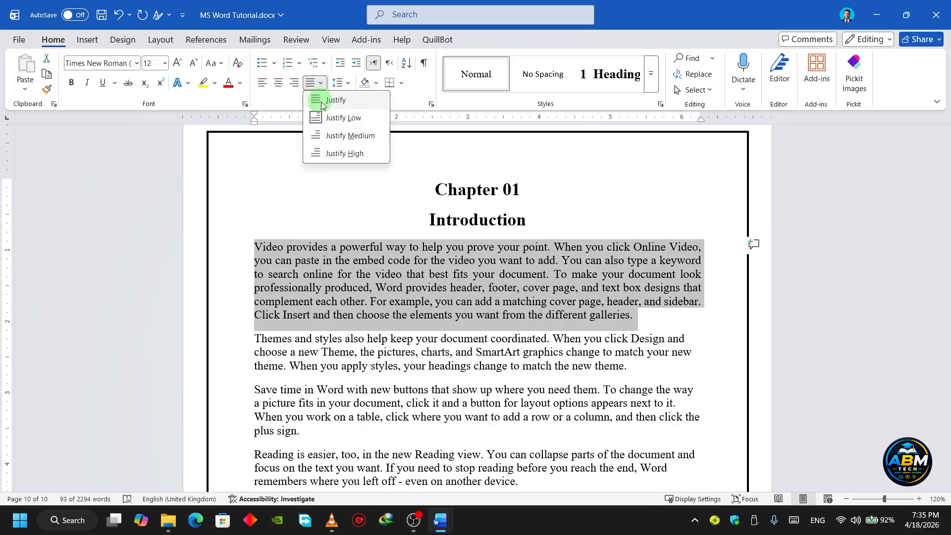
left_click(336, 136)
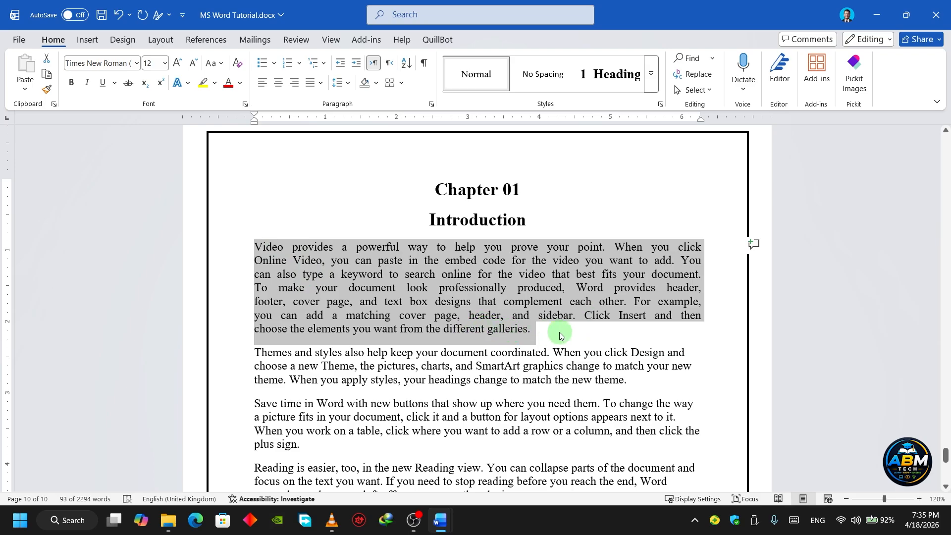
Step: Try Justify High on the first paragraph under "Introduction" and finish with the standard Justify alignment
left_click(320, 83)
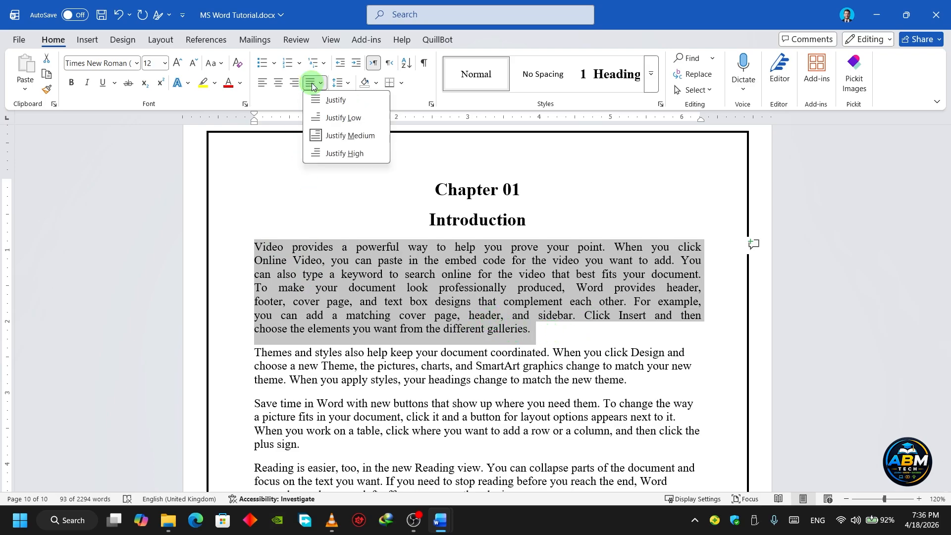
left_click(363, 153)
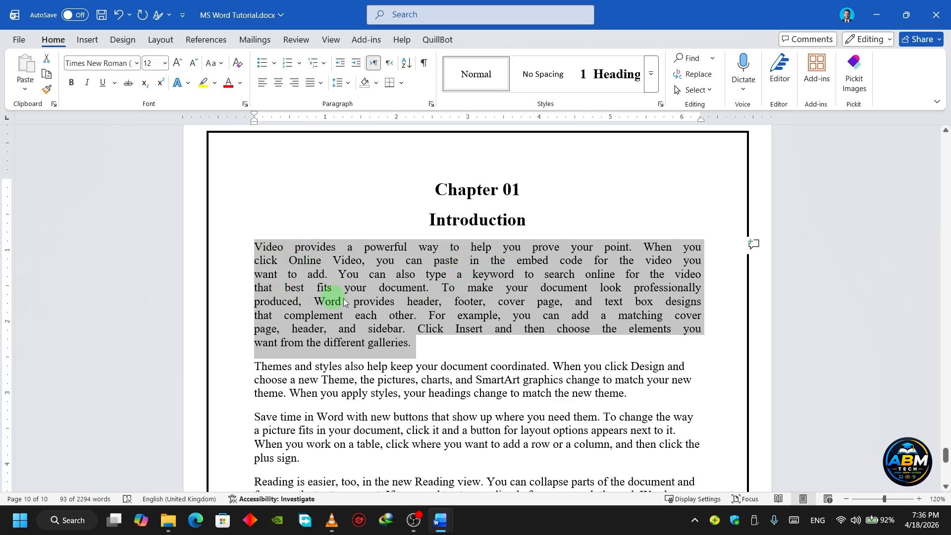
left_click(423, 342)
left_click_drag(418, 341, 255, 248)
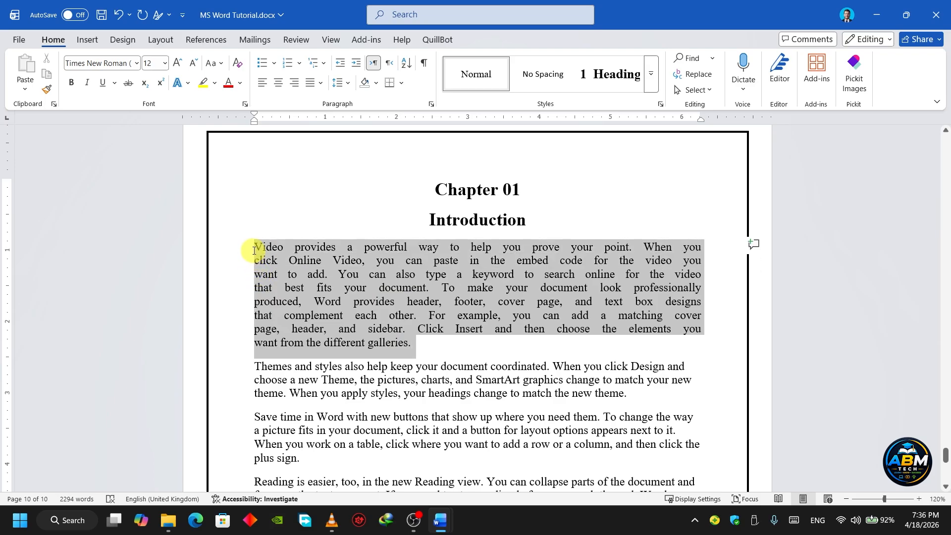
left_click(312, 88)
left_click(328, 99)
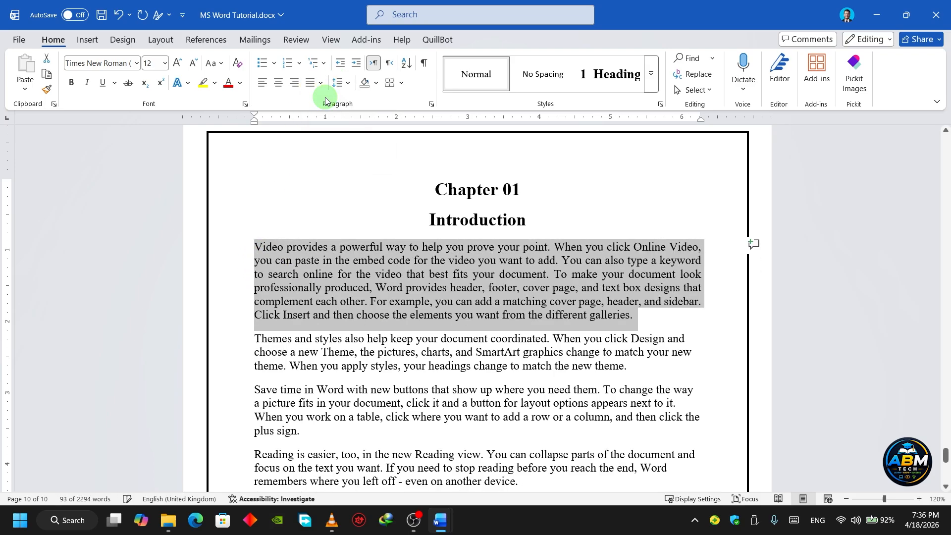
Step: Apply standard Justify alignment to the last three paragraphs, from "Themes and styles" through "Reading is easier", and clear the selection
scroll(408, 329, "down", 3)
left_click_drag(523, 377, 268, 220)
left_click(320, 83)
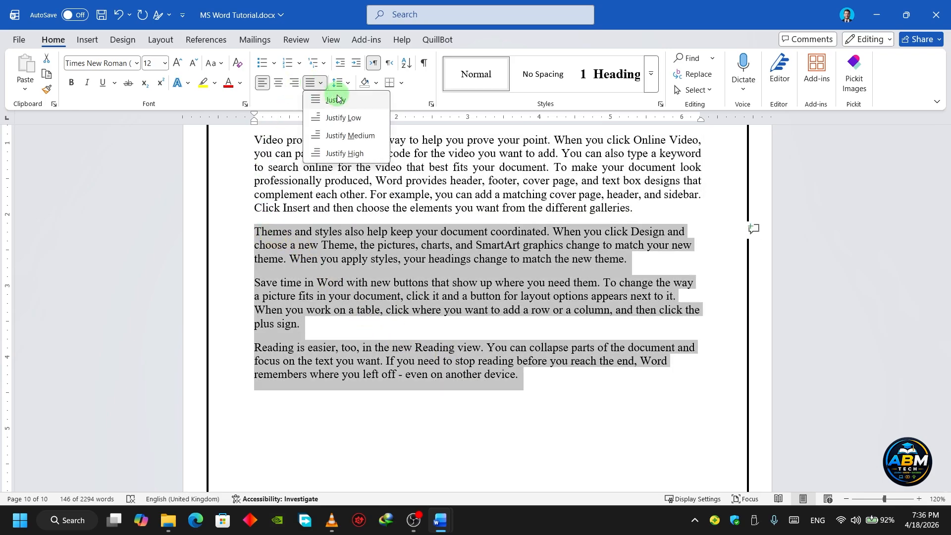
left_click(338, 98)
scroll(418, 249, "up", 4)
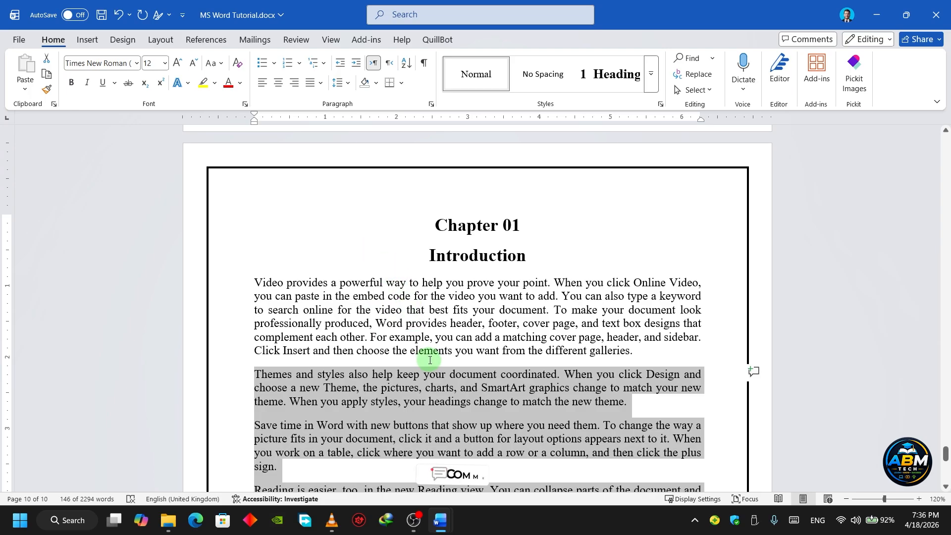
left_click(445, 327)
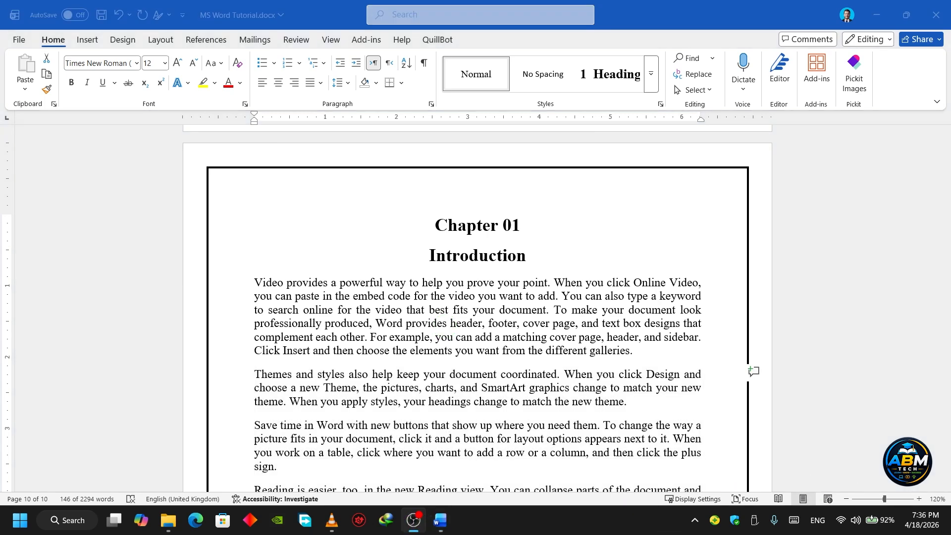